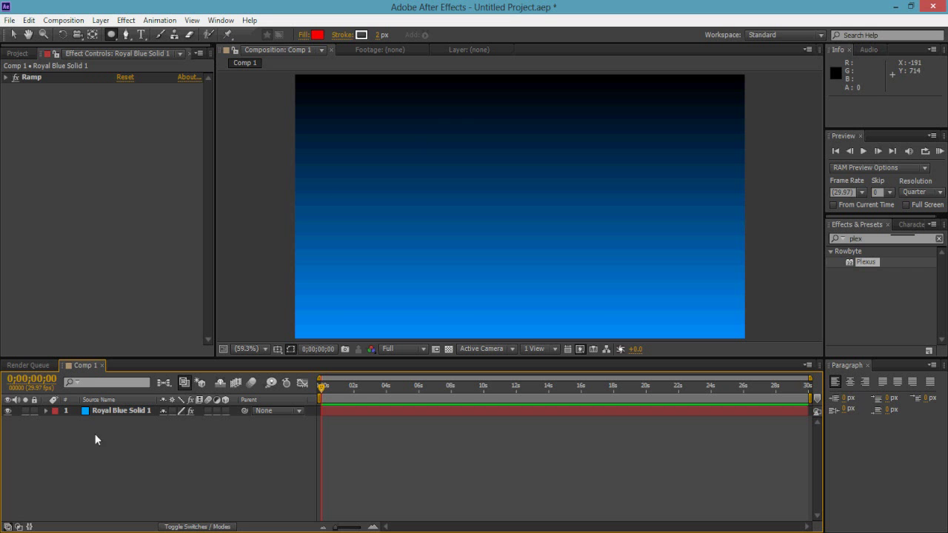
Create a new 1280×720 black solid layer above Royal Blue Solid 1.
left_click(122, 412)
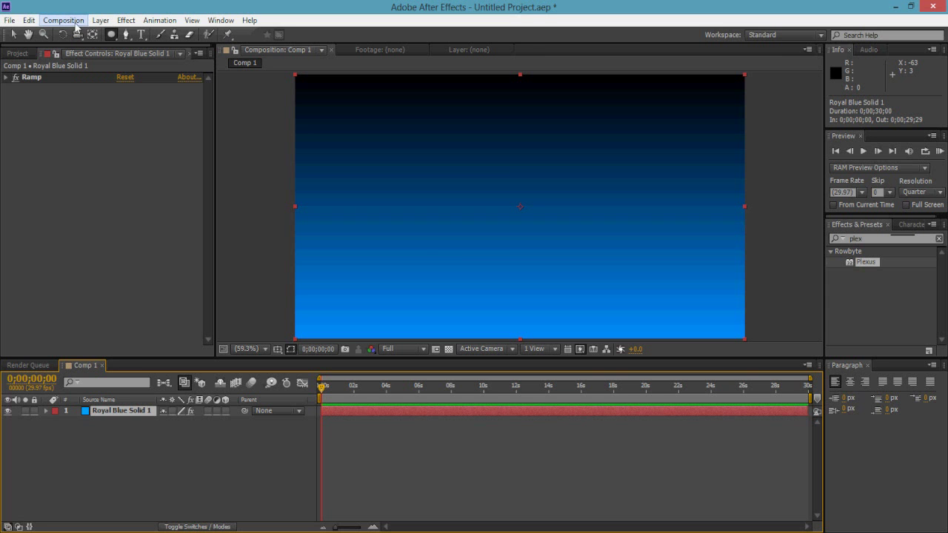
left_click(17, 53)
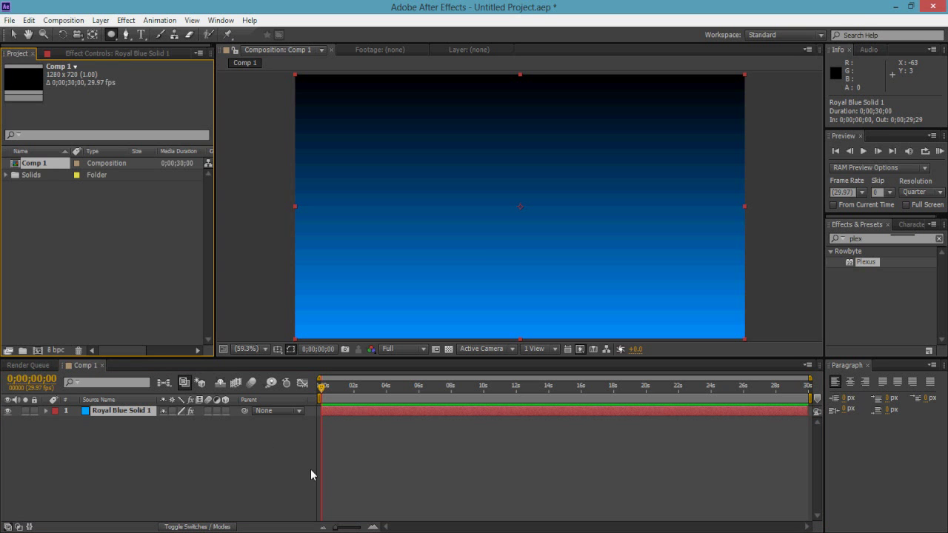
left_click(119, 53)
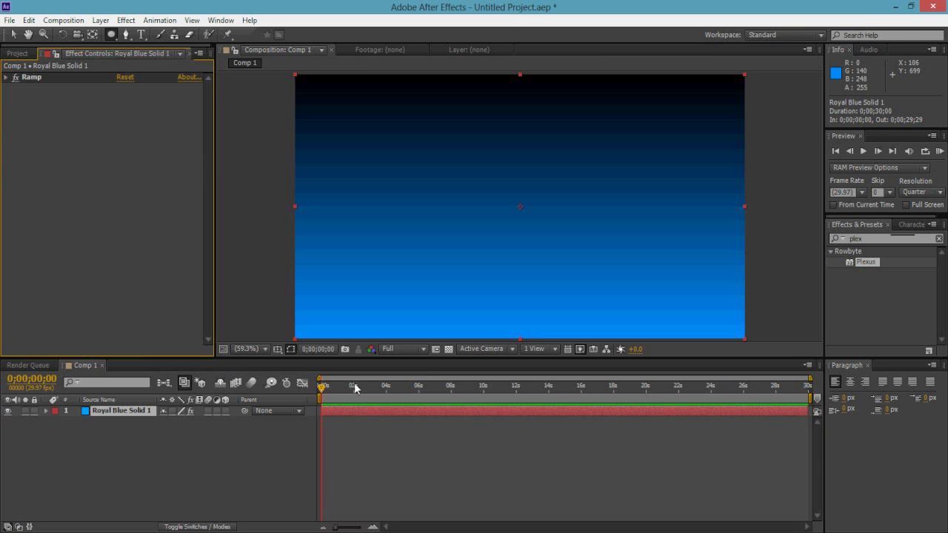
left_click(100, 20)
left_click(326, 47)
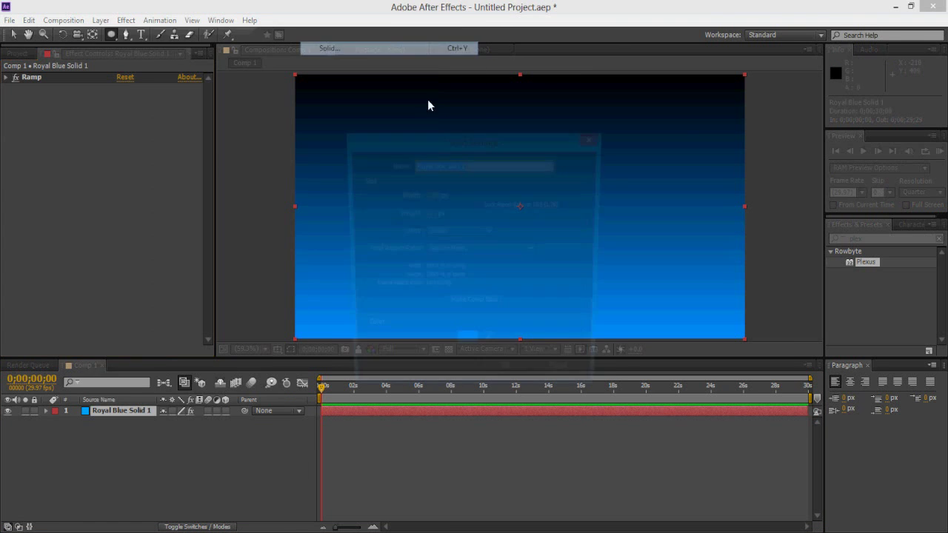
left_click(467, 346)
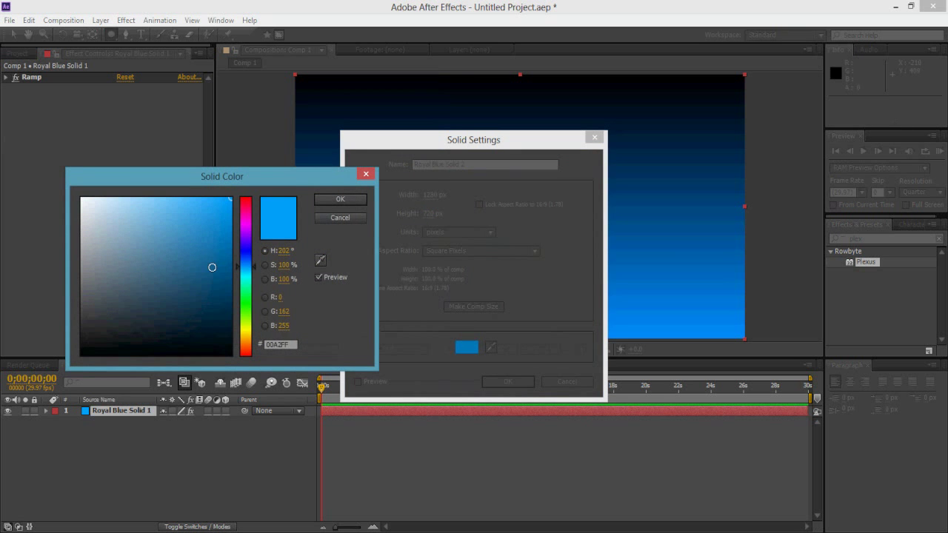
left_click(191, 351)
left_click(340, 199)
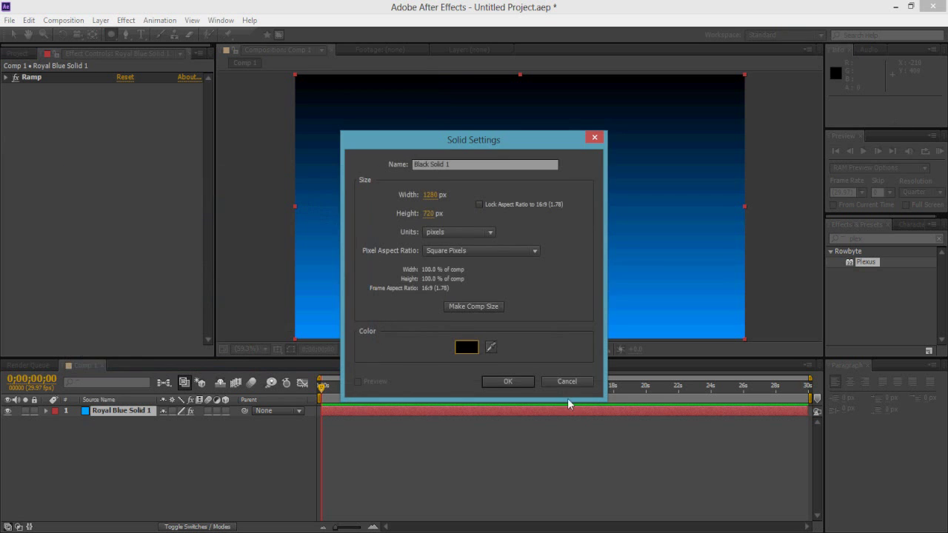
left_click(503, 381)
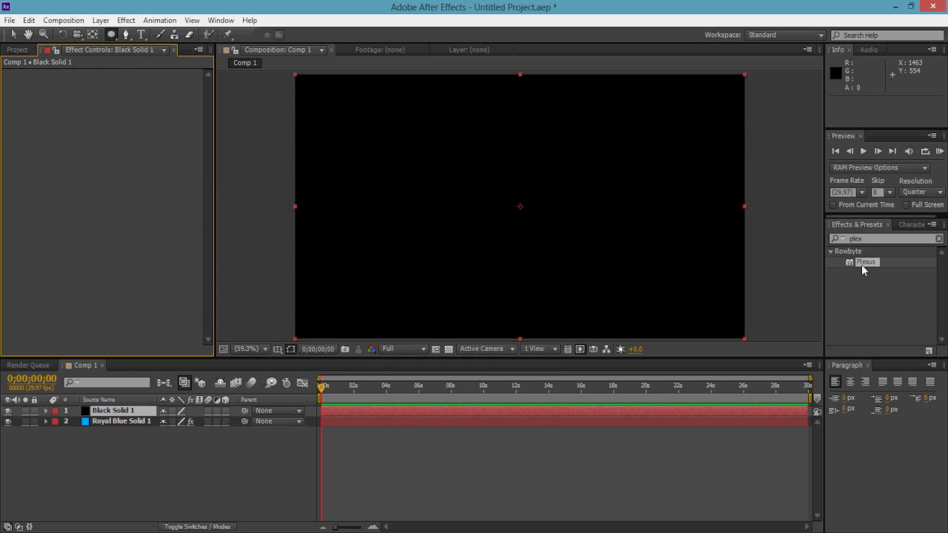
Apply Rowbyte Plexus to Black Solid 1 from a 'plex' effects search, then select the Pen tool.
left_click(869, 239)
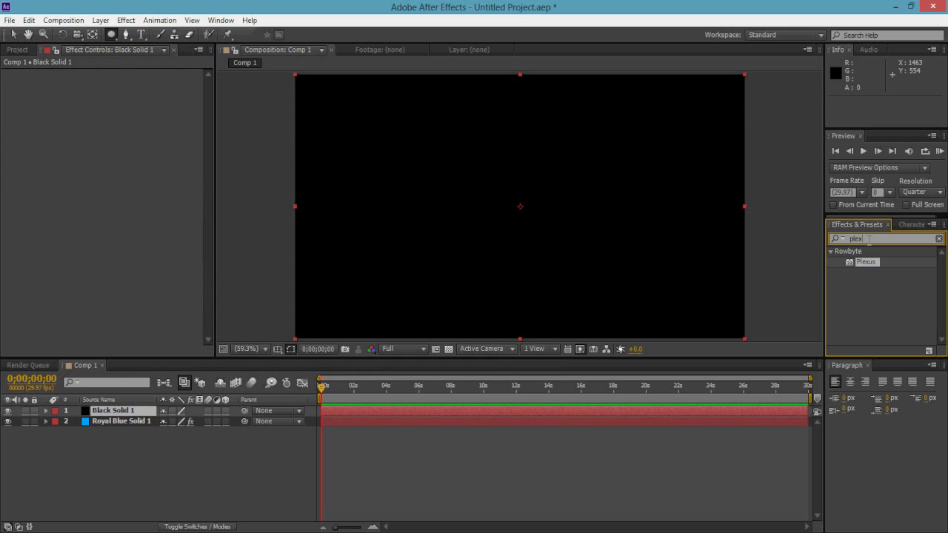
left_click_drag(869, 239, 350, 243)
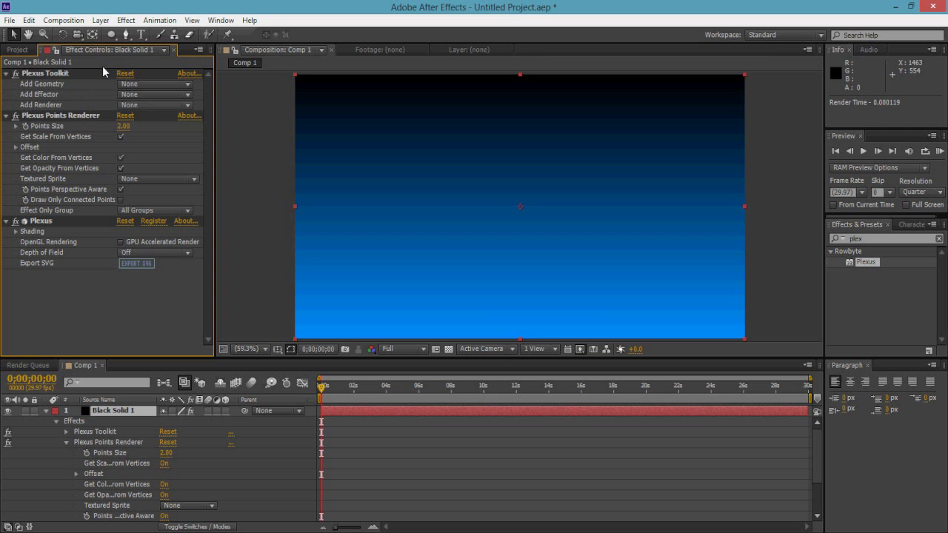
left_click(126, 35)
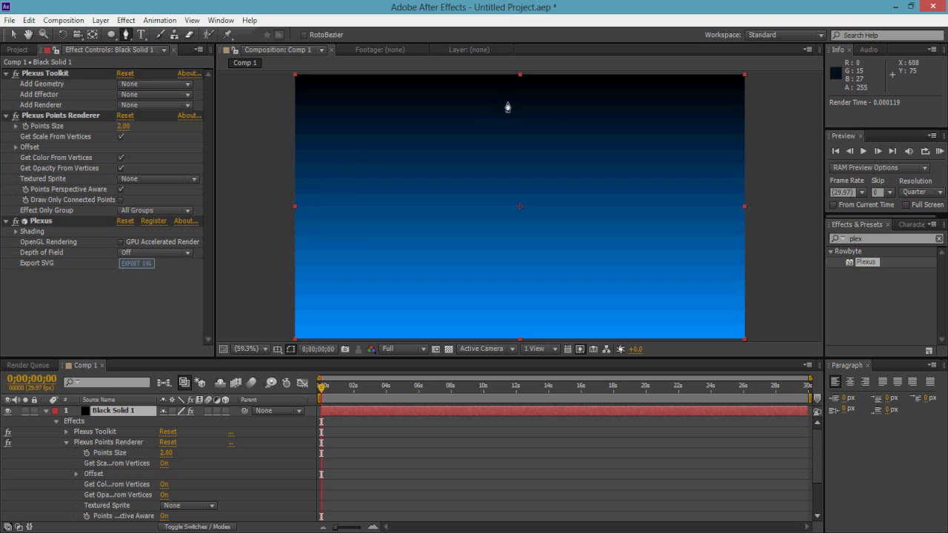
Draw a bent three-point mask path on Black Solid 1.
left_click(345, 214)
left_click(429, 156)
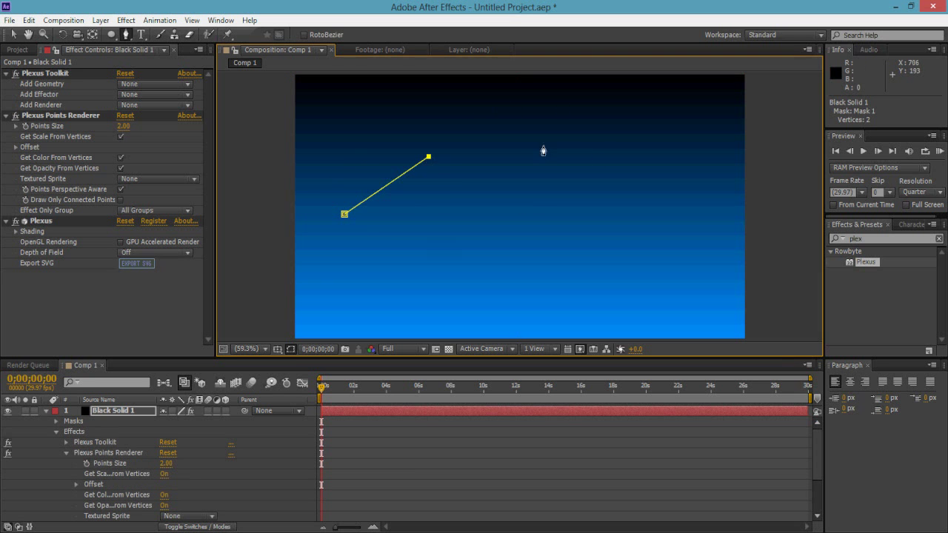
left_click(593, 135)
left_click(530, 464)
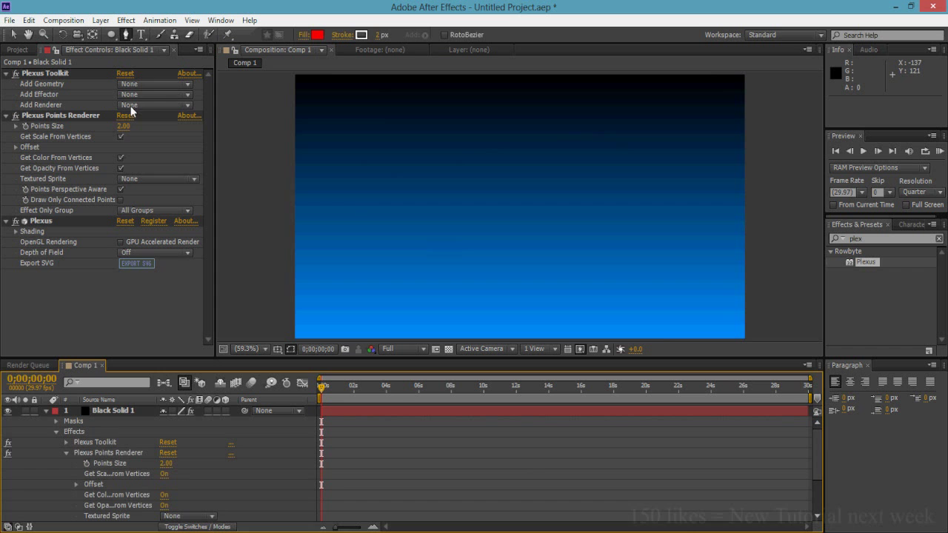
Add Plexus Paths geometry from the mask and enlarge Points Size to 10.70.
left_click(122, 84)
left_click(148, 125)
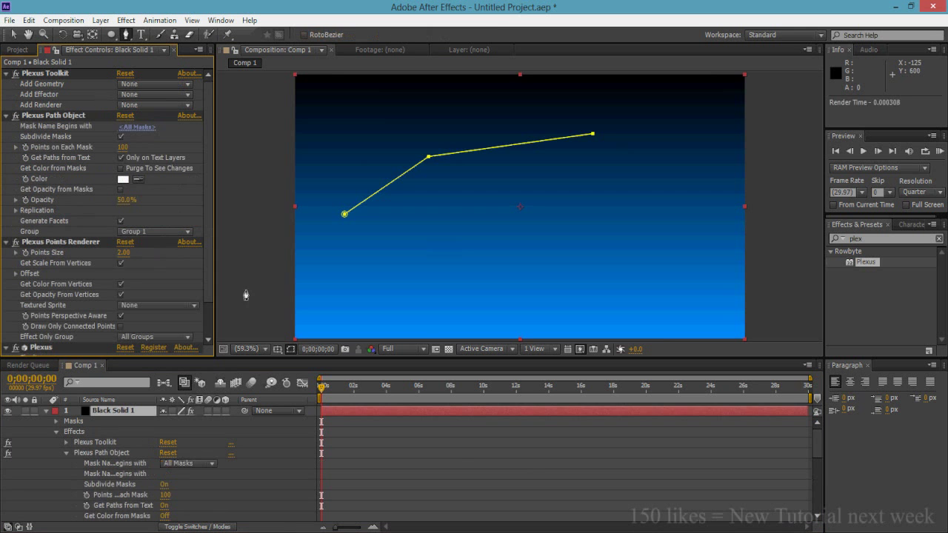
left_click(455, 460)
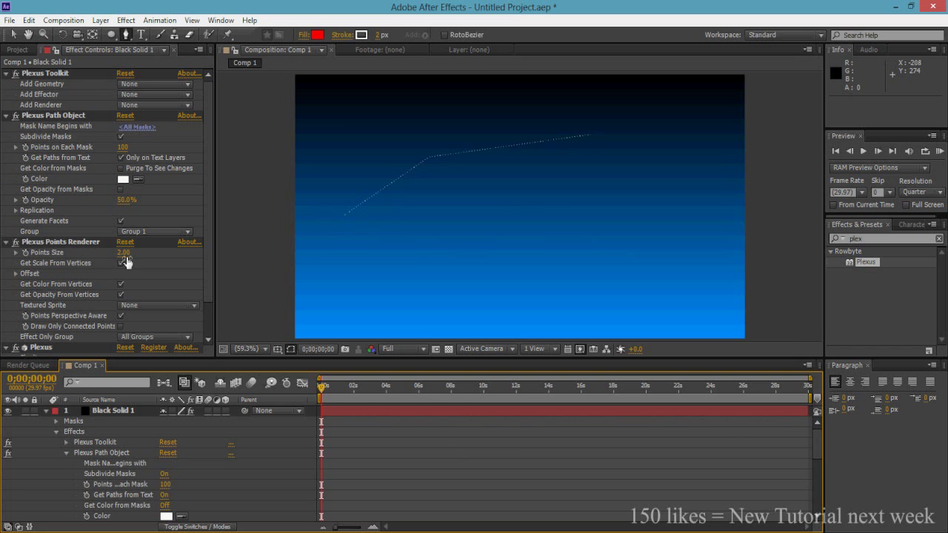
left_click_drag(123, 256, 203, 275)
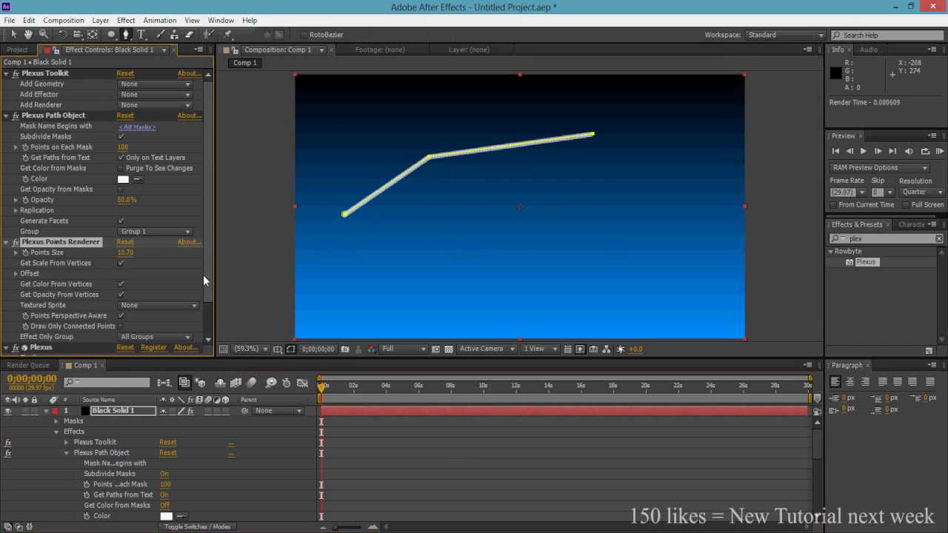
left_click(395, 449)
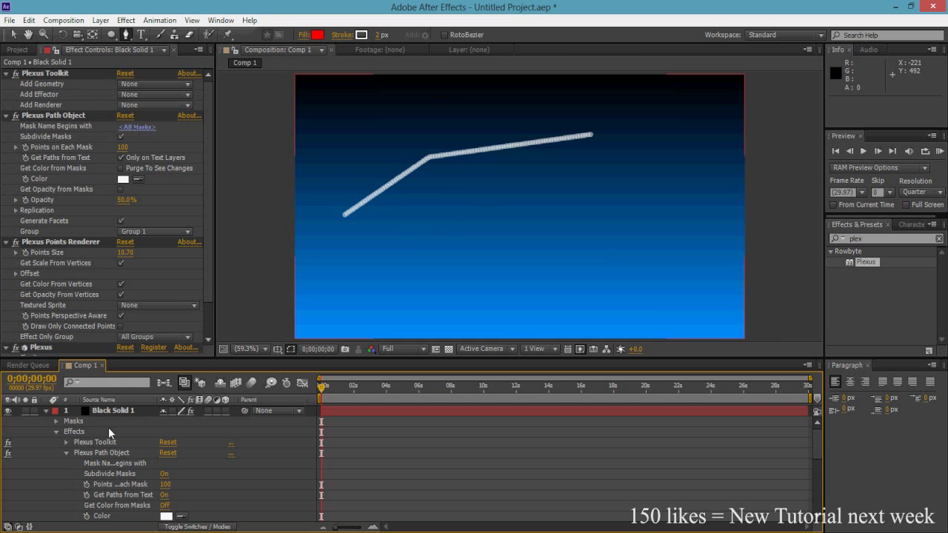
Delete Mask 1 from Black Solid 1.
left_click(115, 411)
key("f")
left_click(100, 422)
key("Delete")
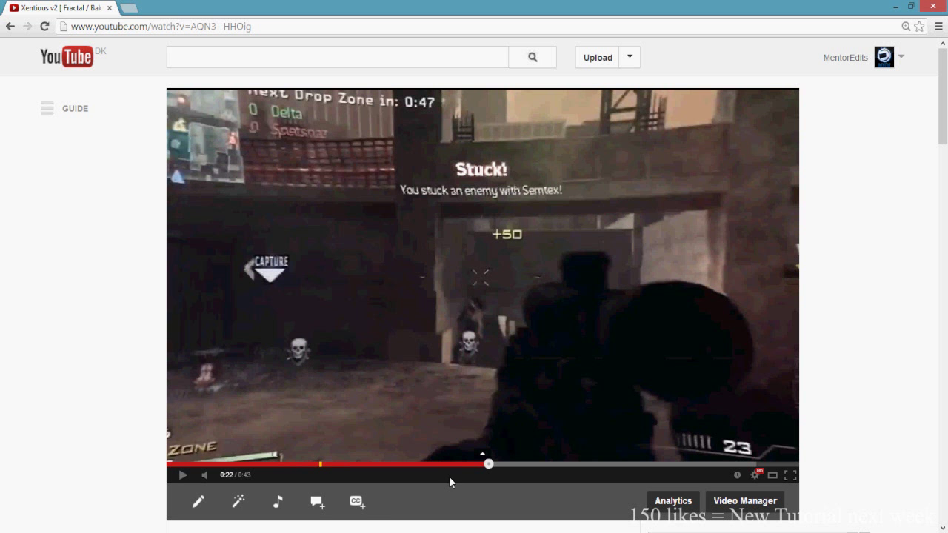
scroll(516, 357, "down", 3)
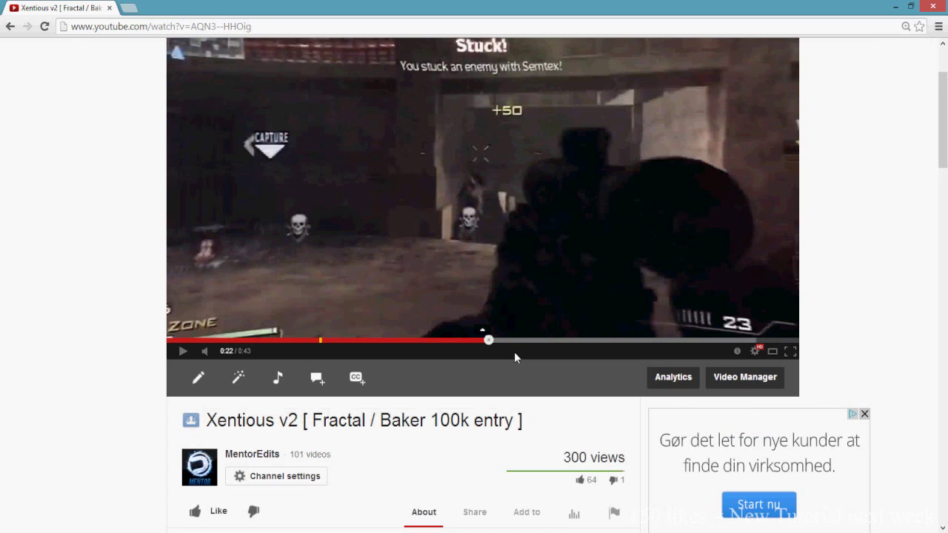
scroll(514, 352, "up", 3)
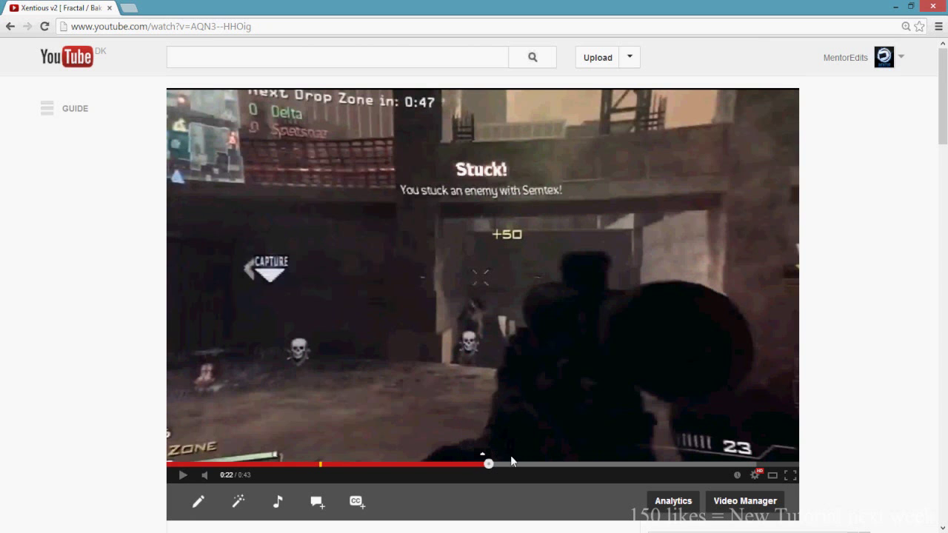
Play, pause and replay part of the YouTube Plexus example video.
left_click(182, 478)
left_click(264, 341)
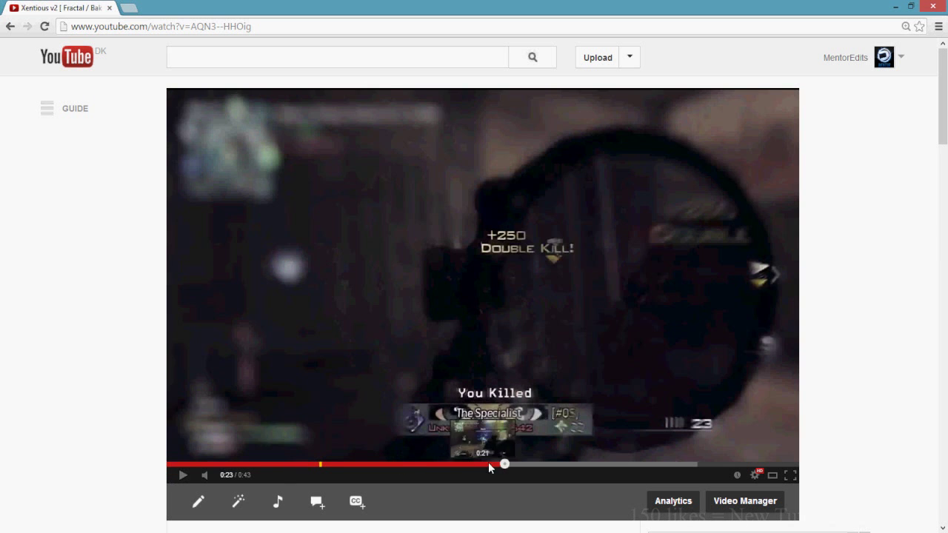
left_click(481, 464)
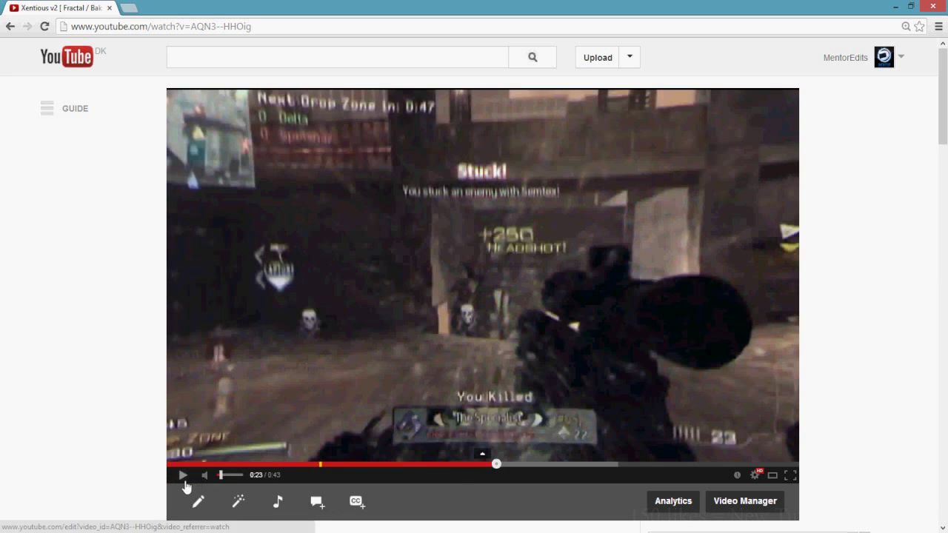
left_click(183, 476)
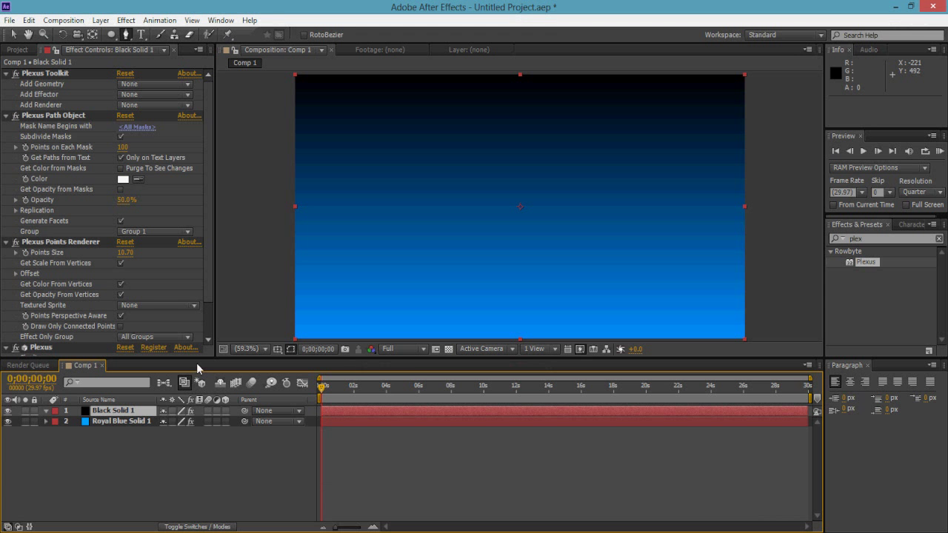
Draw a centred circular ellipse mask and shrink the Plexus points to 8.60.
left_click(112, 35)
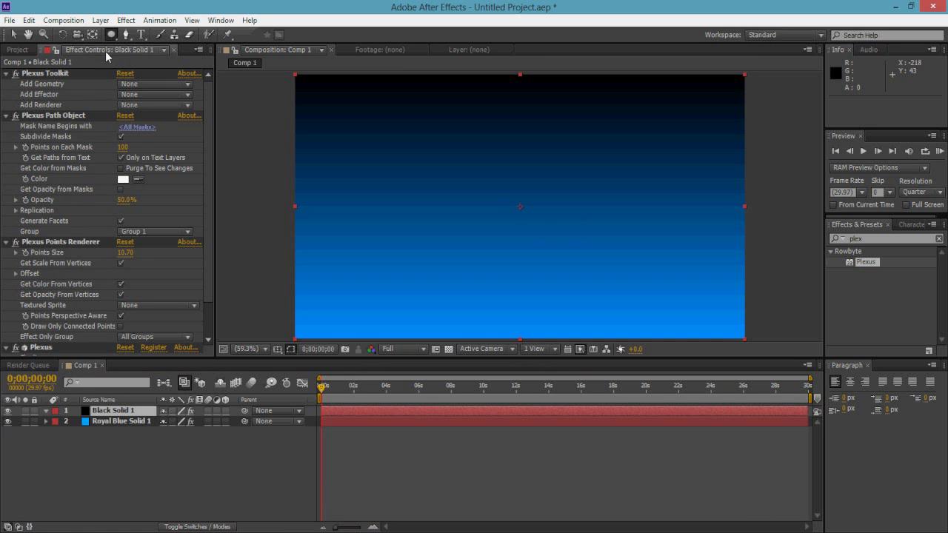
left_click(112, 35)
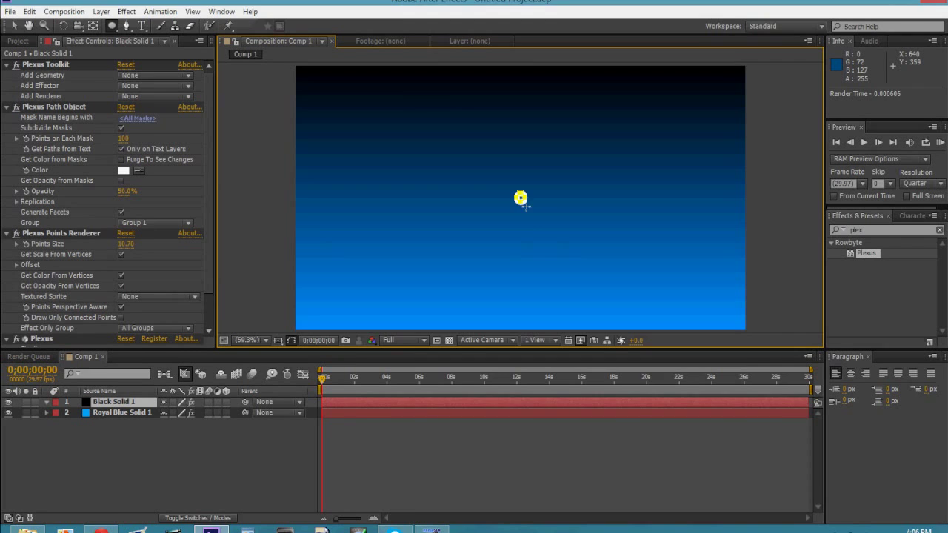
mouse_move(520, 206)
left_mouse_down()
mouse_move(628, 313)
mouse_move(601, 309)
left_mouse_up()
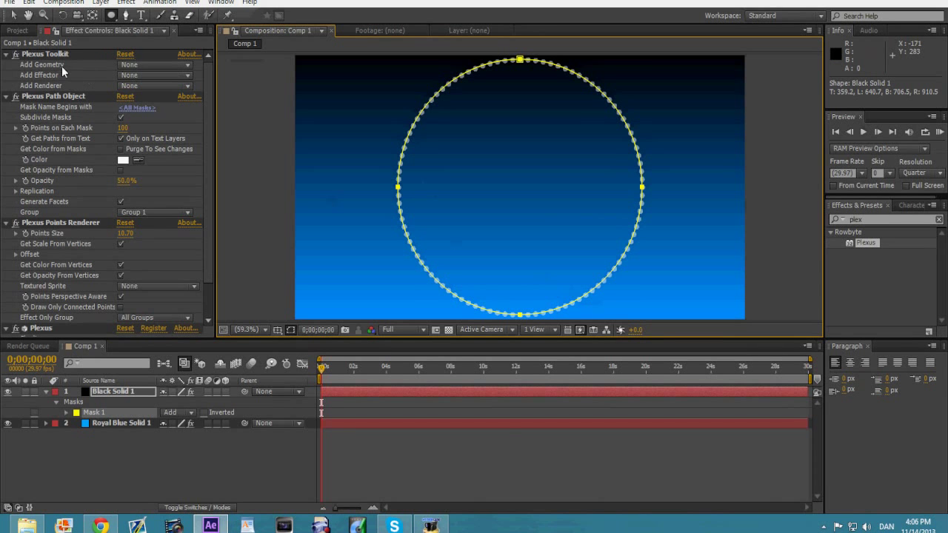
left_click(502, 448)
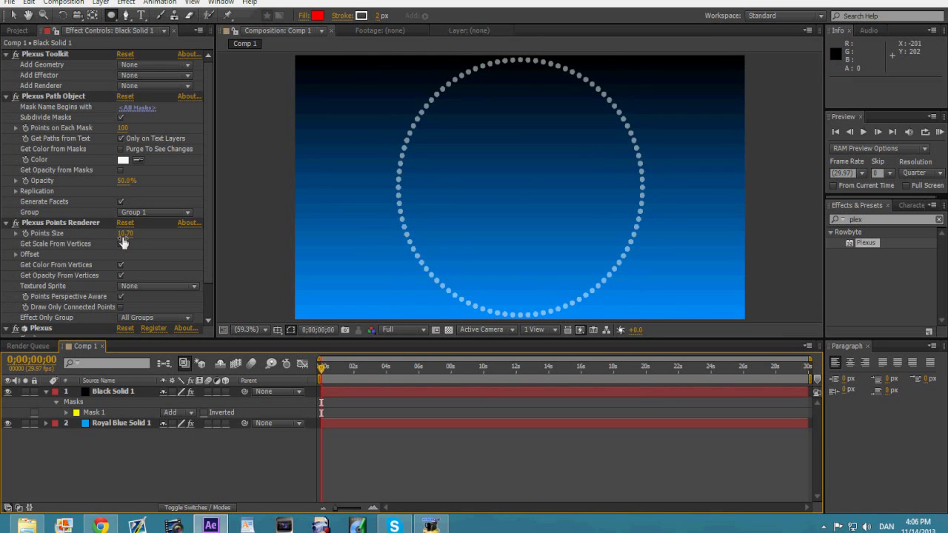
left_click_drag(124, 237, 113, 237)
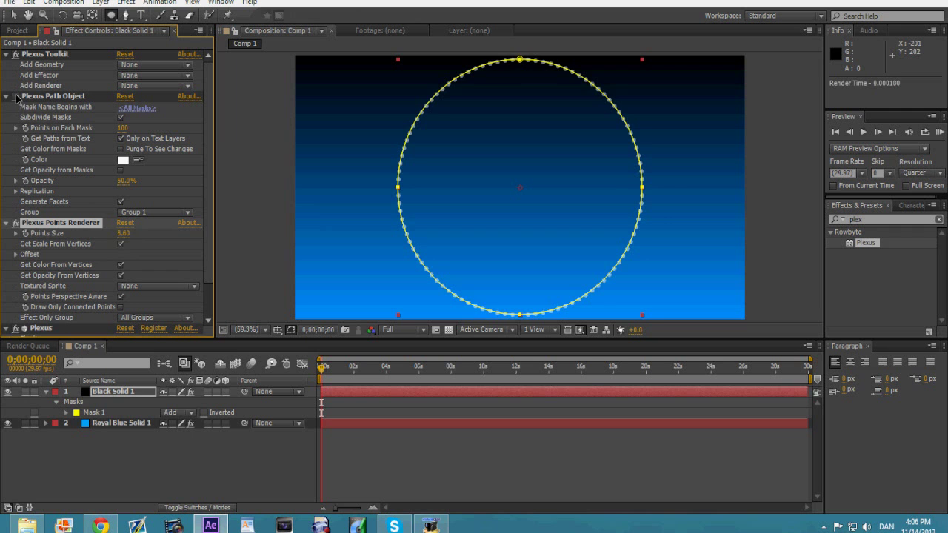
left_click(520, 402)
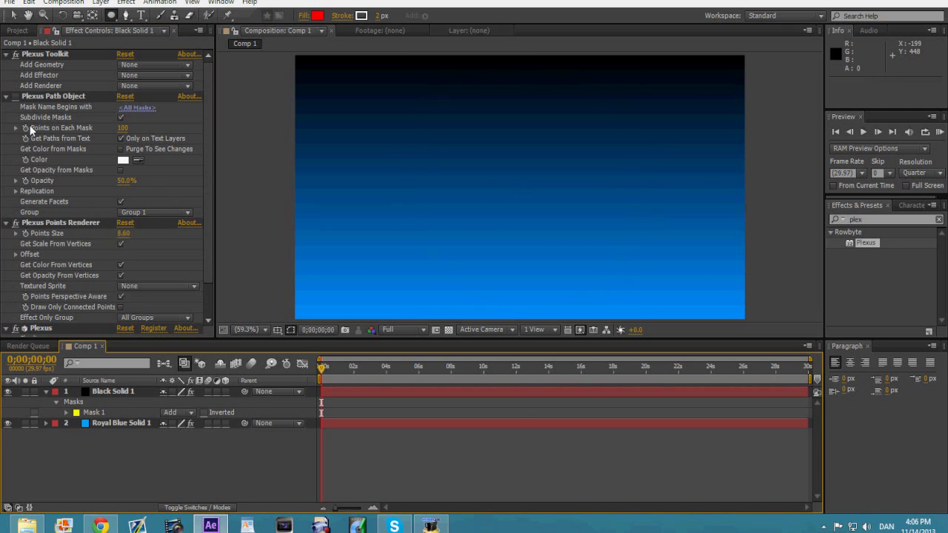
Expand the Plexus Points Renderer settings and check the Add Geometry list without adding anything.
left_click(14, 100)
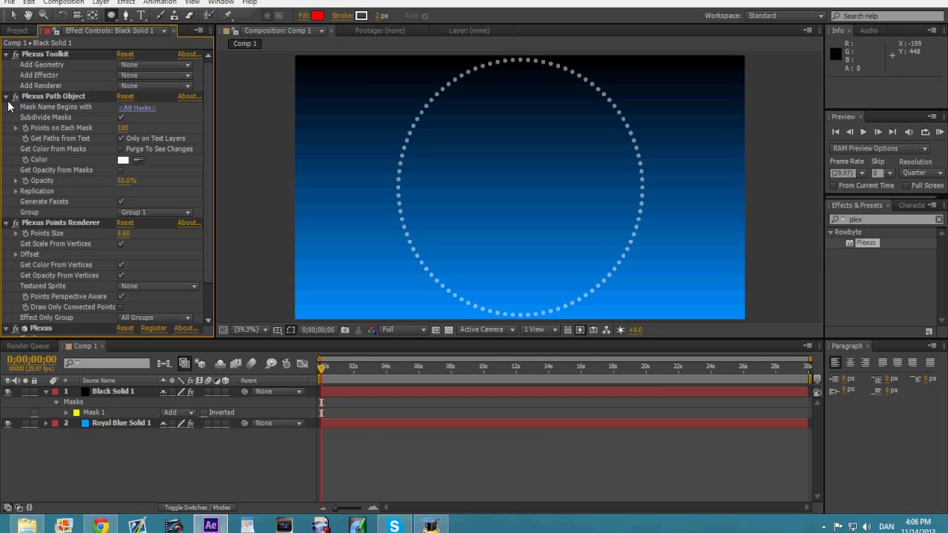
left_click(6, 222)
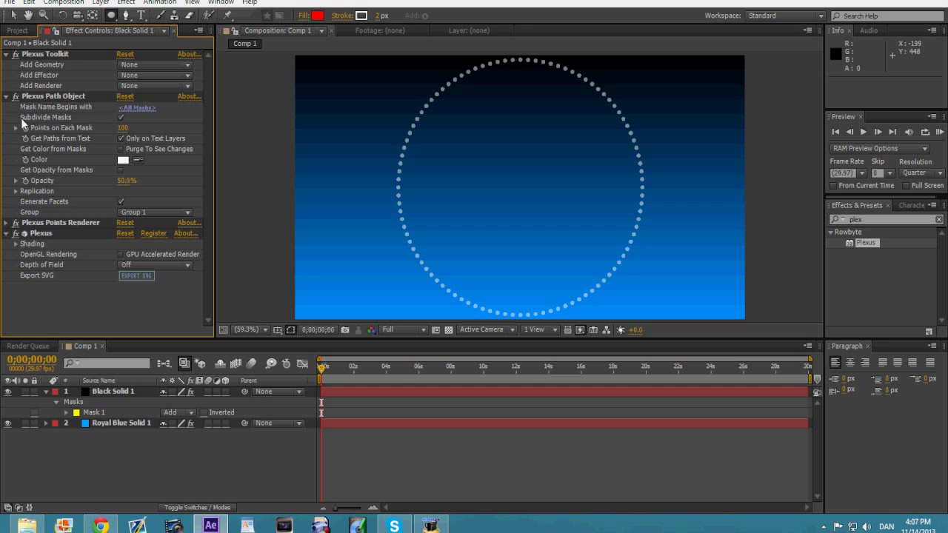
left_click(6, 222)
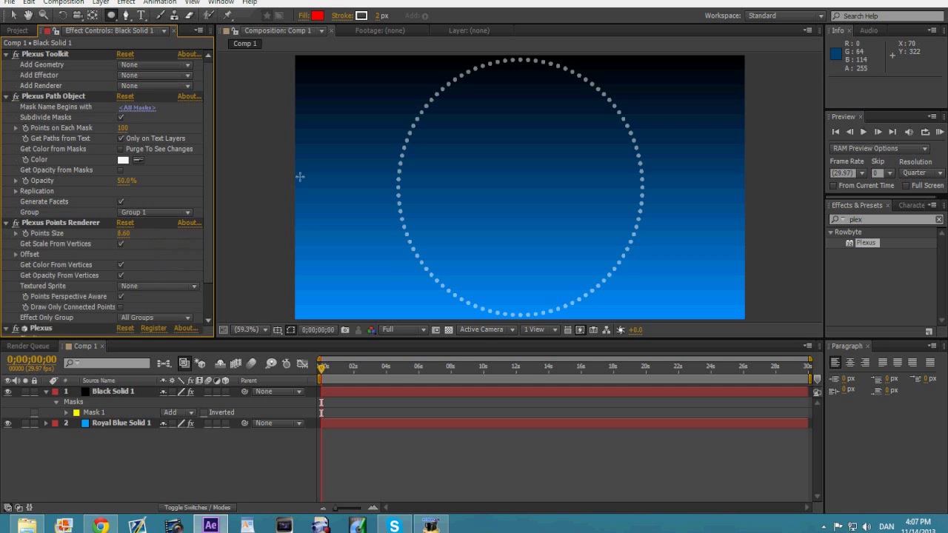
left_click(168, 66)
left_click(176, 99)
Add a Plexus Noise effector and raise its amplitude to scatter the points.
left_click(176, 75)
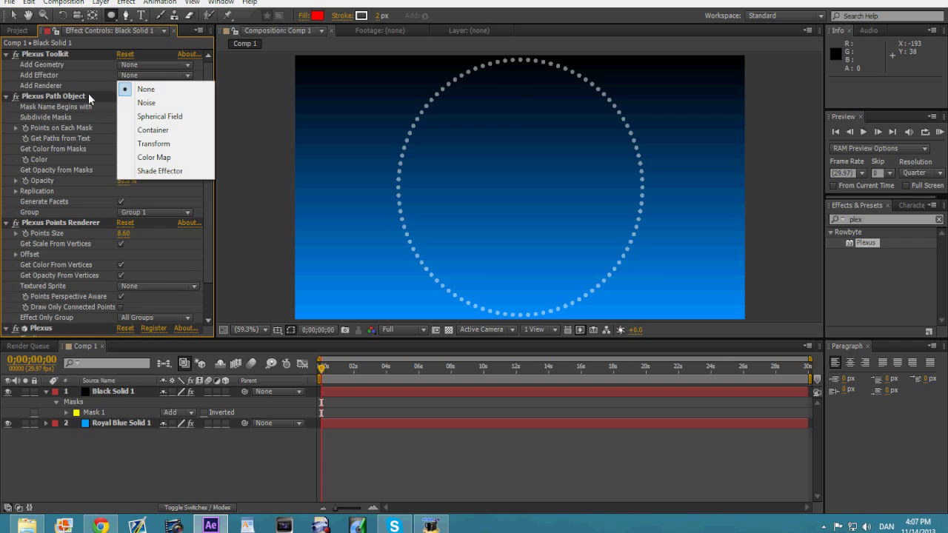
left_click(147, 102)
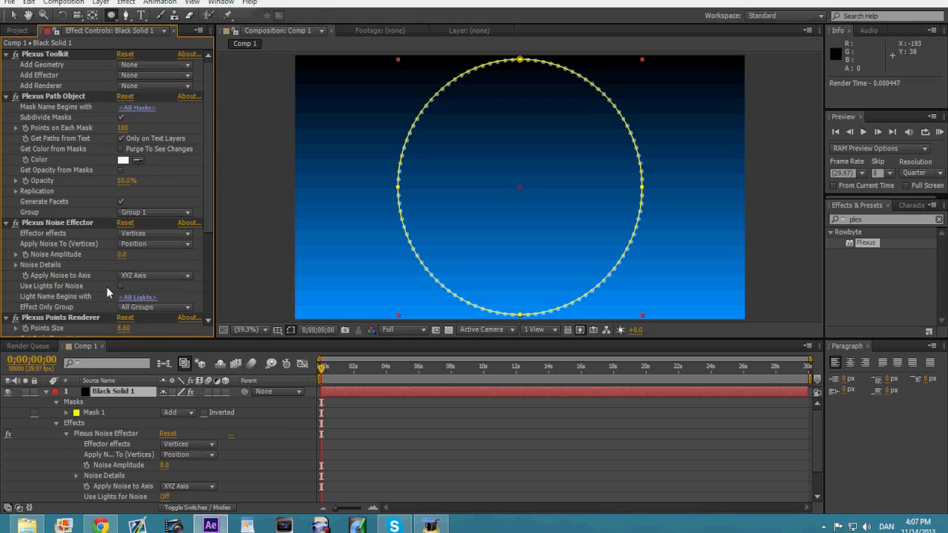
mouse_move(121, 254)
left_mouse_down()
mouse_move(370, 248)
mouse_move(133, 265)
left_mouse_up()
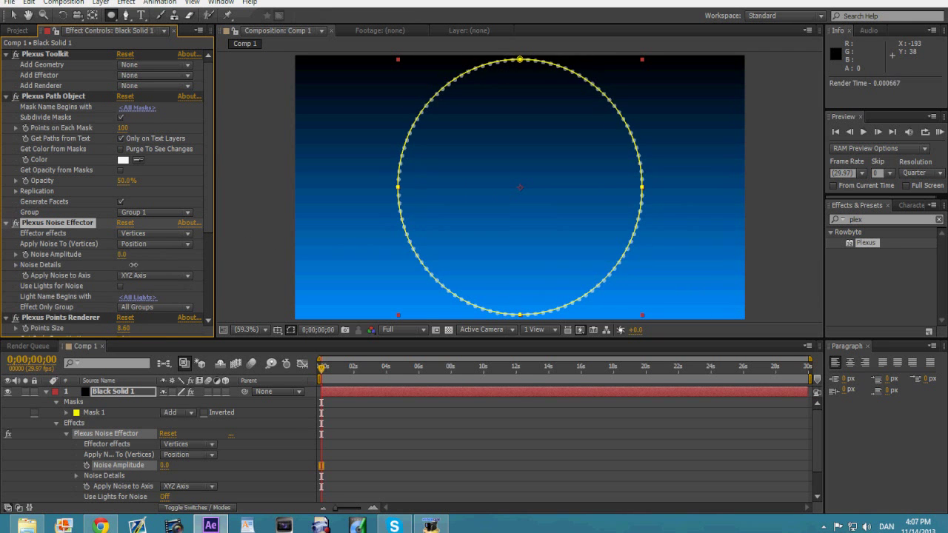
left_click(163, 88)
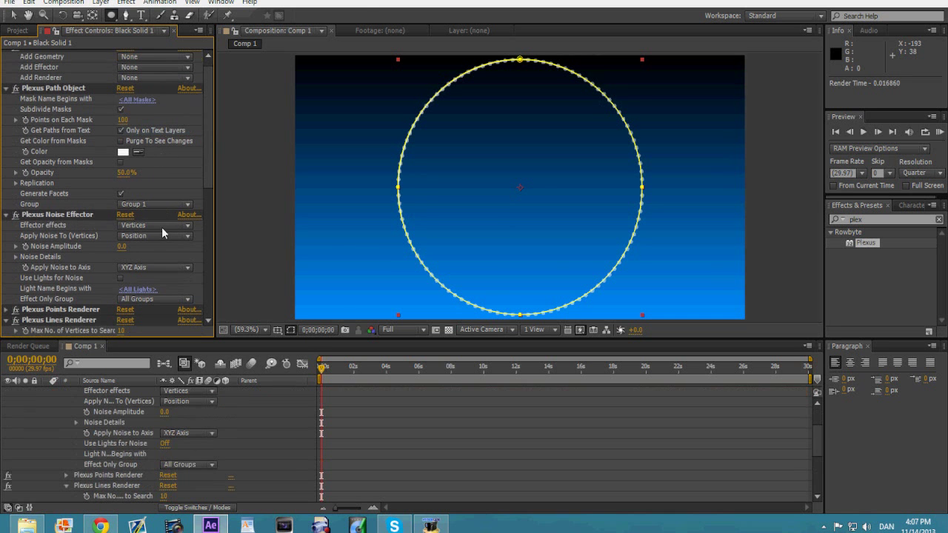
left_click(435, 443)
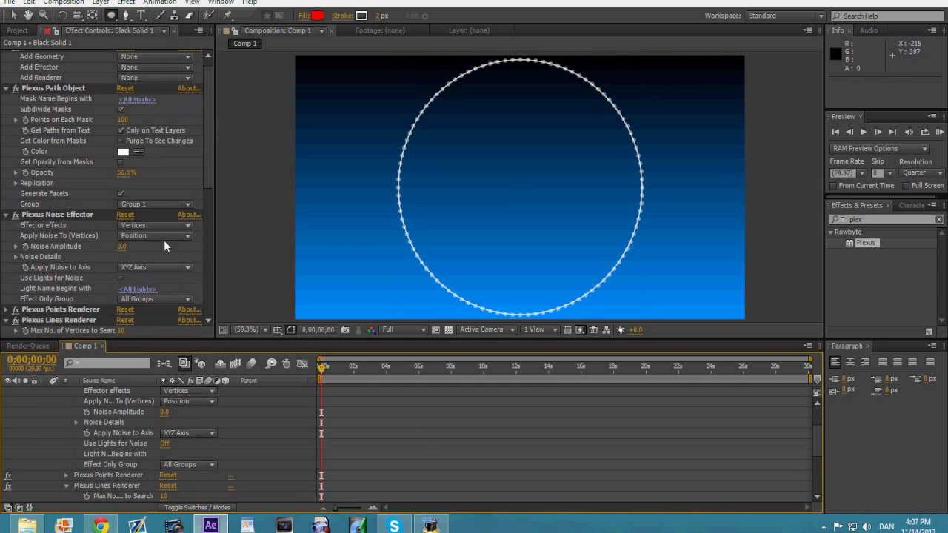
Scrub Noise Amplitude through large values, finishing around -8.
scroll(168, 241, "down", 1)
scroll(172, 243, "down", 1)
scroll(145, 166, "up", 2)
mouse_move(121, 245)
left_mouse_down()
mouse_move(560, 231)
mouse_move(450, 232)
left_mouse_up()
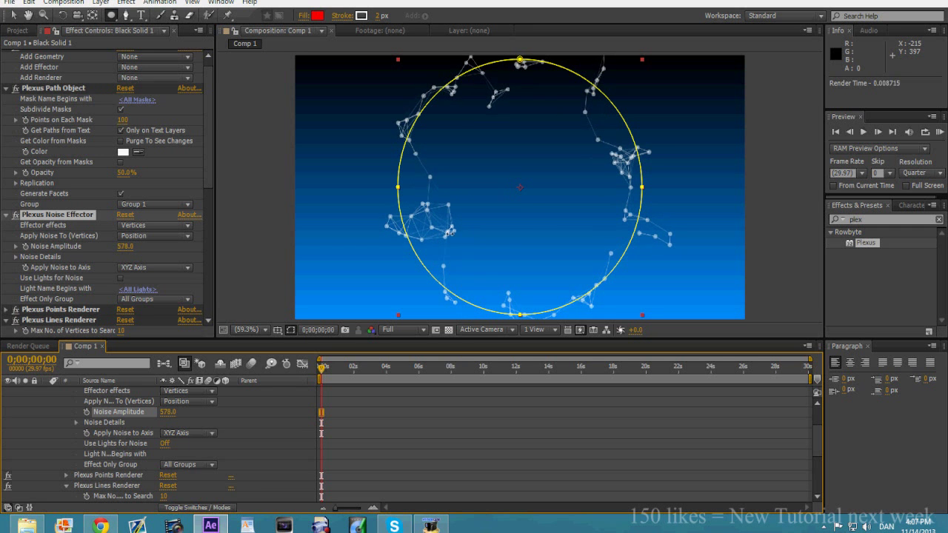
left_click_drag(449, 232, 397, 220)
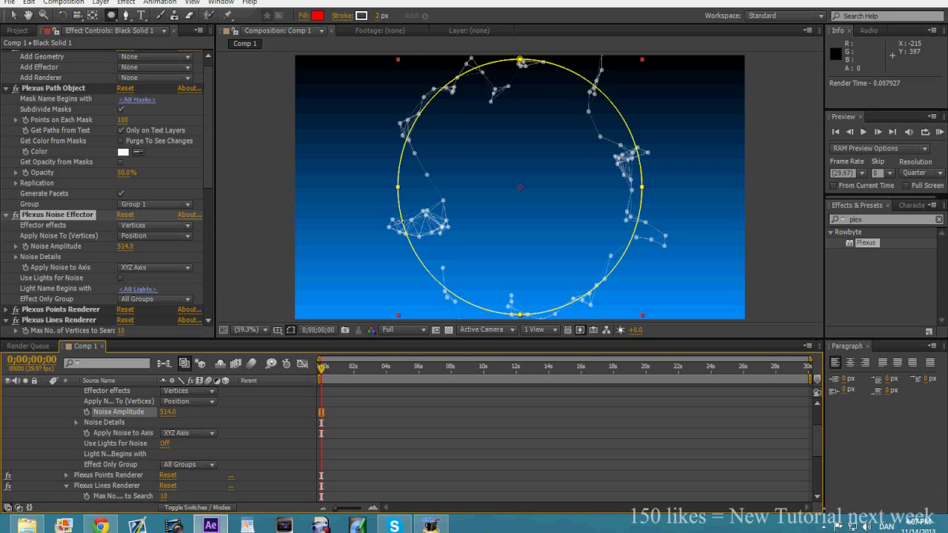
mouse_move(387, 231)
left_mouse_down()
mouse_move(556, 241)
mouse_move(67, 309)
mouse_move(168, 309)
left_mouse_up()
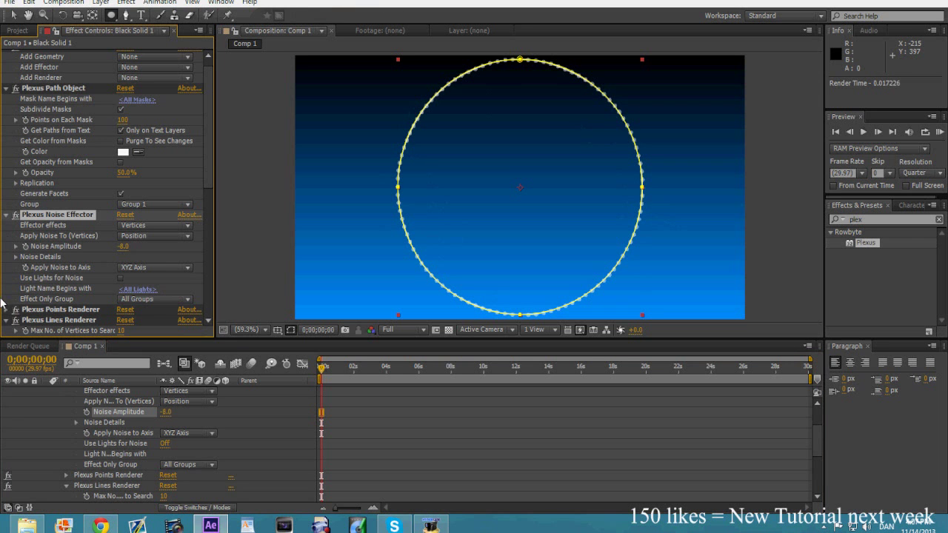
Add a Plexus Triangulation renderer and raise noise amplitude to 624.
left_click(159, 77)
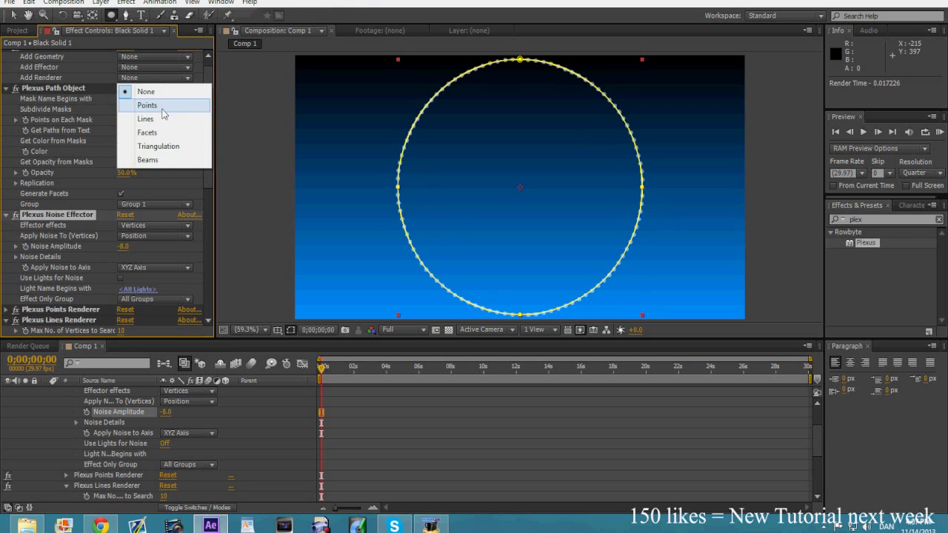
left_click(158, 146)
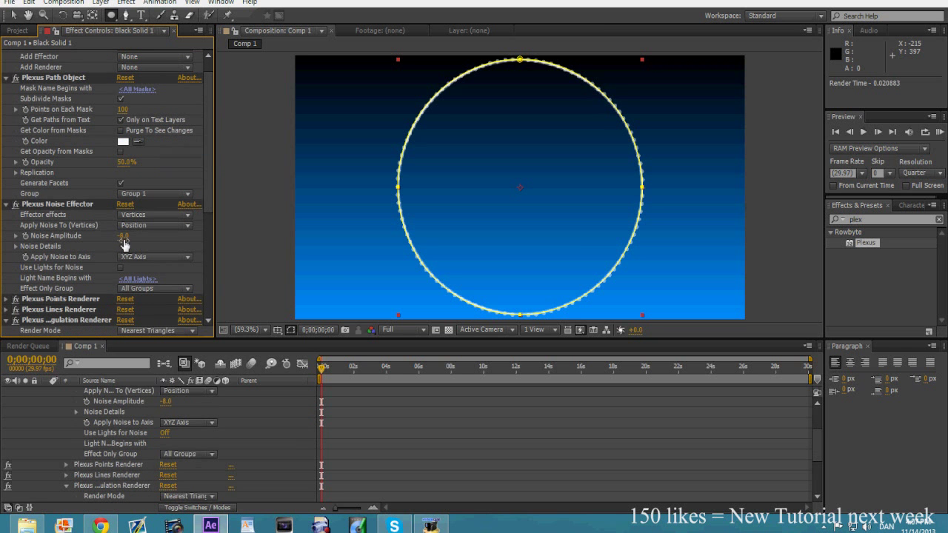
mouse_move(122, 236)
left_mouse_down()
mouse_move(472, 218)
mouse_move(414, 205)
left_mouse_up()
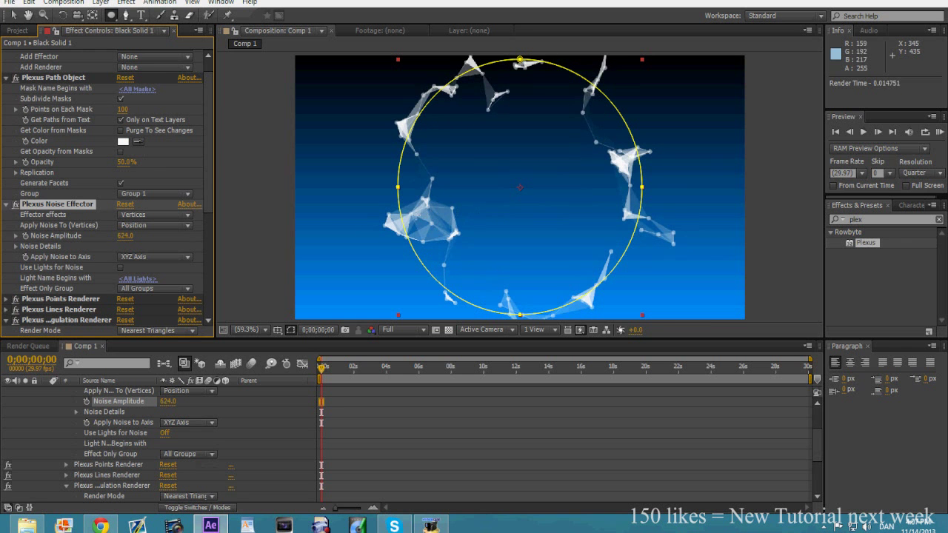
key("period")
key("period")
key("period")
key("comma")
key("comma")
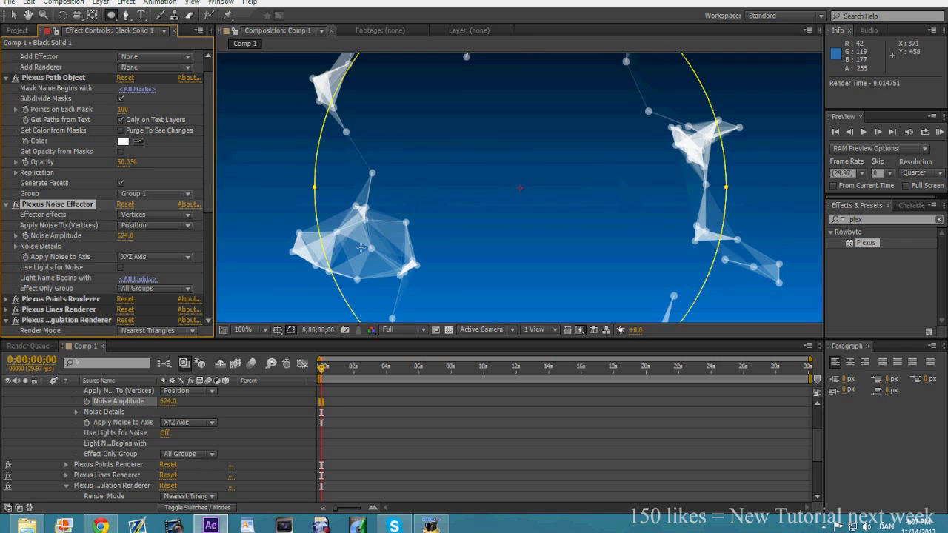
Pan and zoom the viewer to inspect the triangle clusters on the ring.
scroll(519, 185, "up", 3)
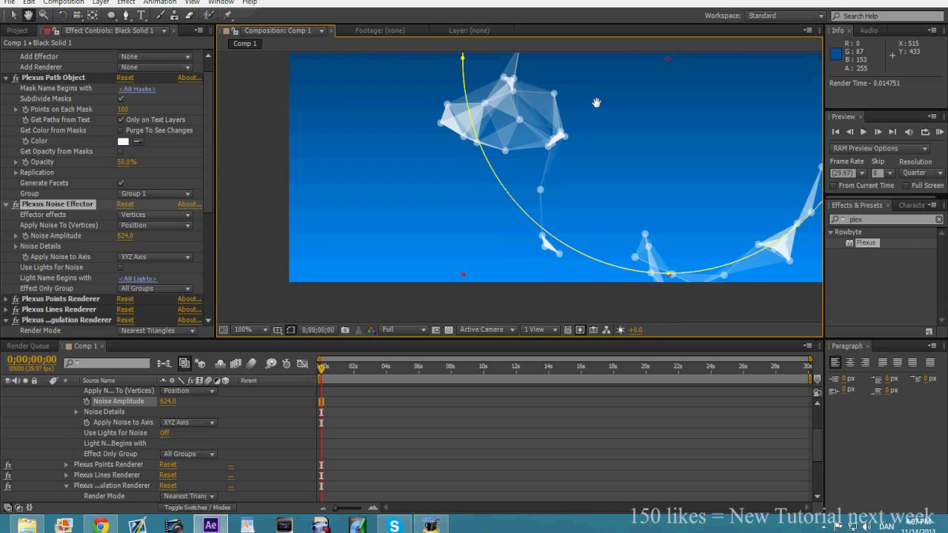
scroll(555, 133, "down", 2)
left_click_drag(491, 271, 499, 168)
scroll(499, 168, "down", 1)
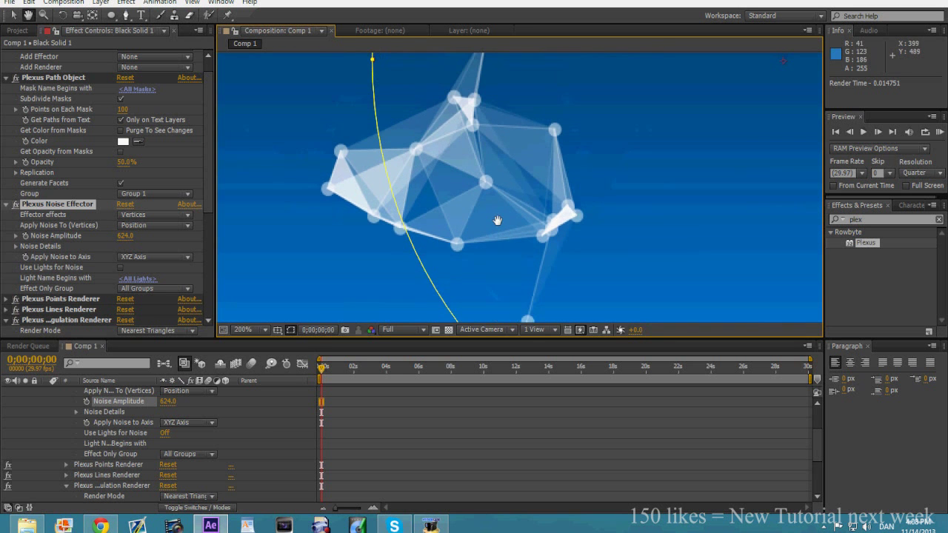
scroll(513, 170, "down", 1)
scroll(503, 166, "down", 1)
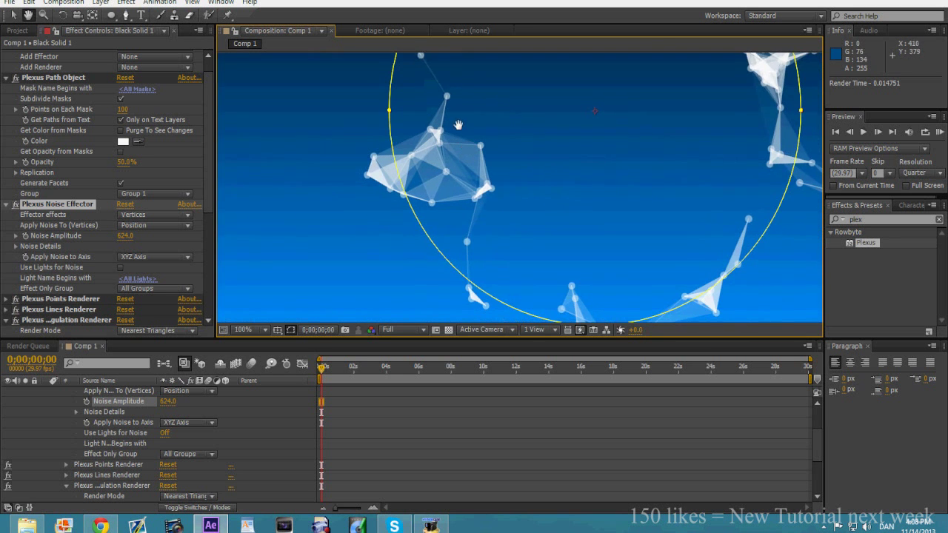
scroll(489, 159, "up", 1)
left_click_drag(488, 159, 463, 151)
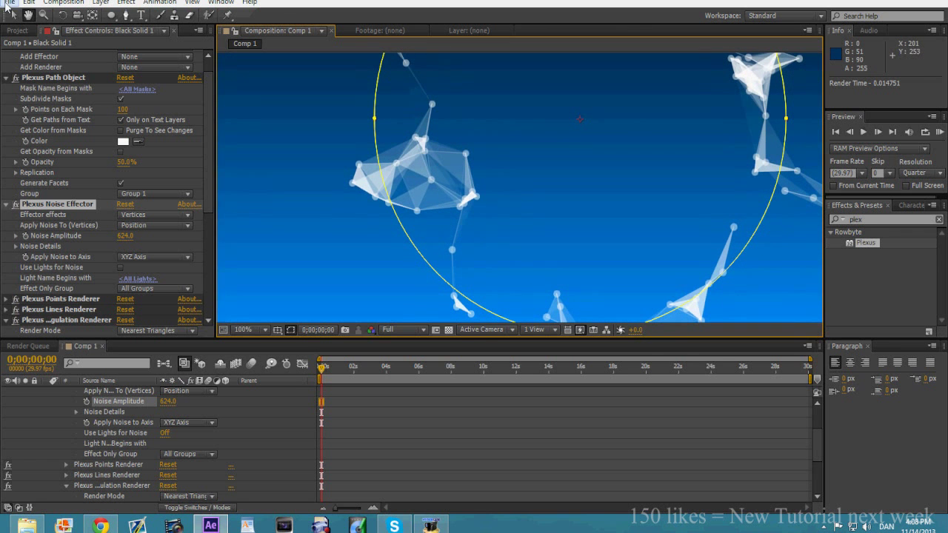
scroll(152, 177, "down", 3)
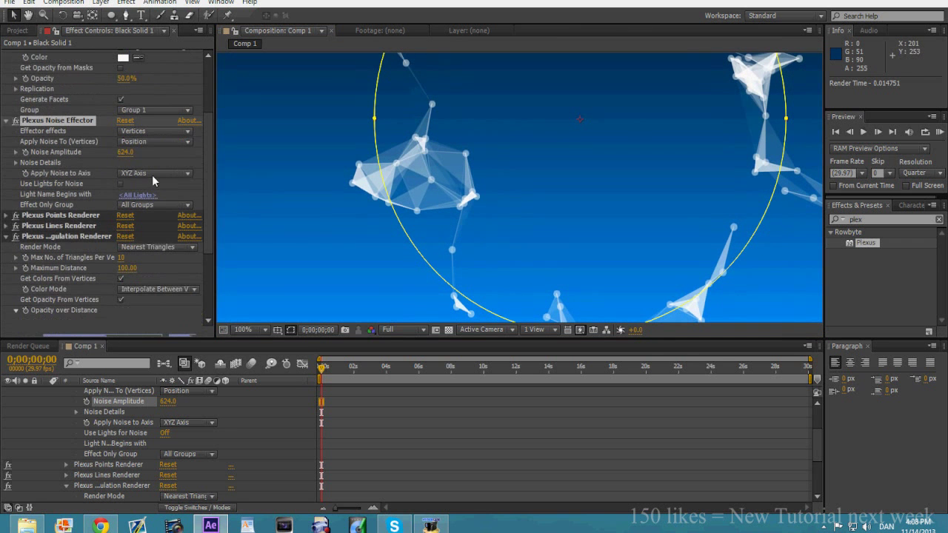
scroll(124, 176, "down", 2)
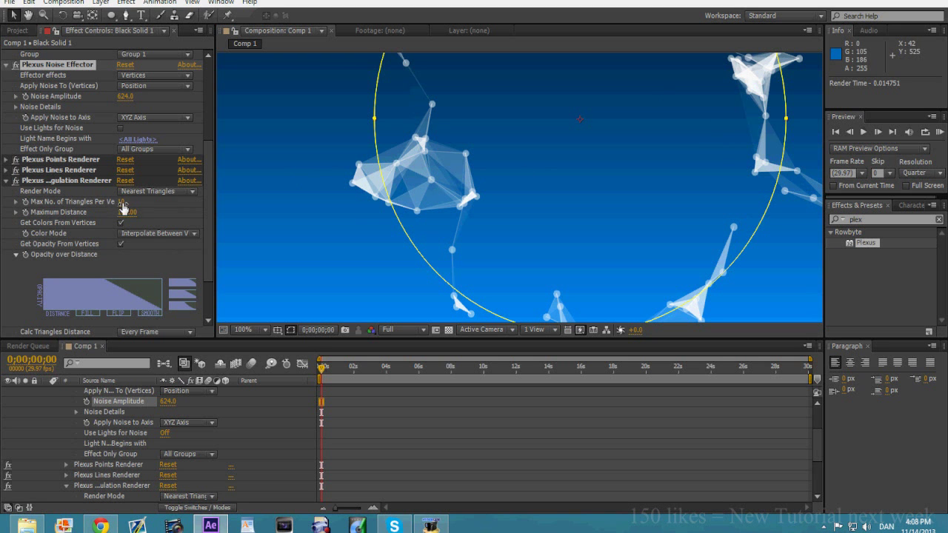
Cut the triangles' maximum distance to 75 and set viewer magnification to Fit.
left_click_drag(127, 216, 116, 220)
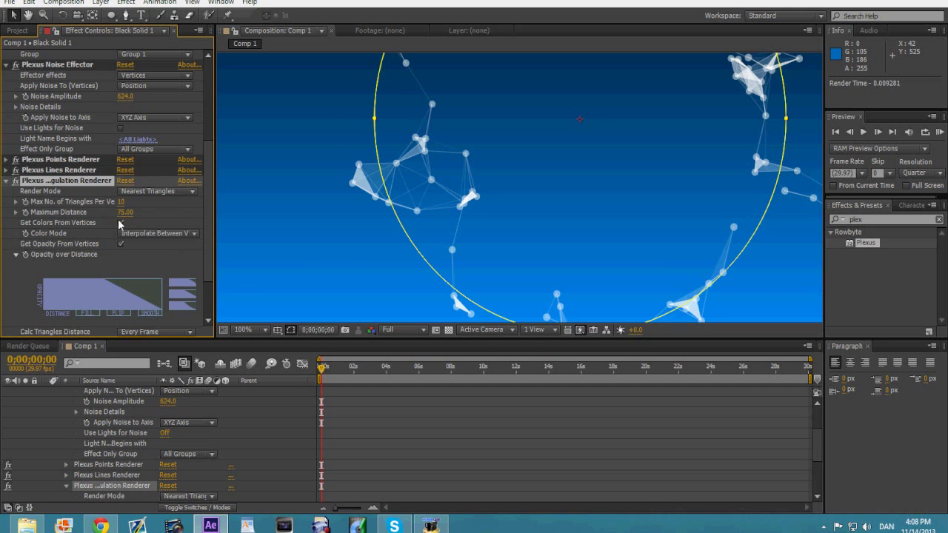
left_click(244, 329)
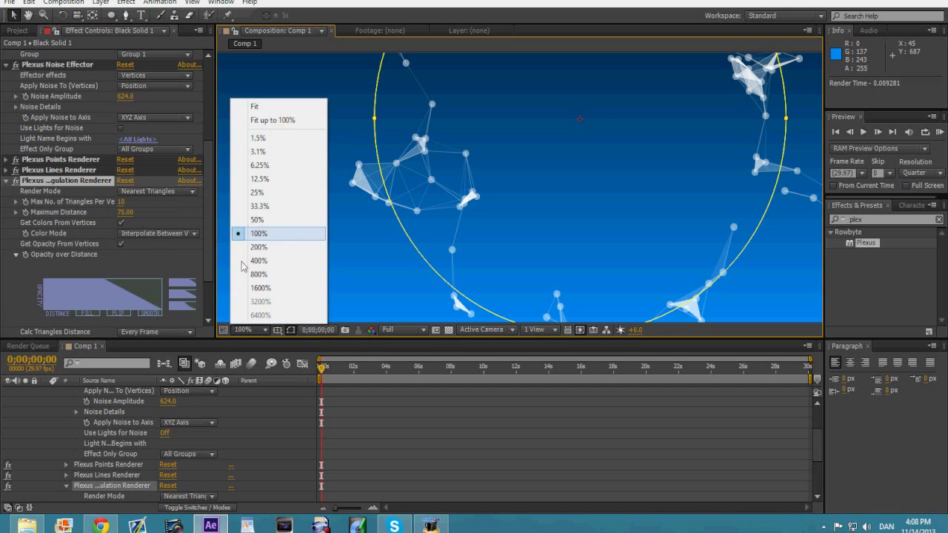
left_click(254, 107)
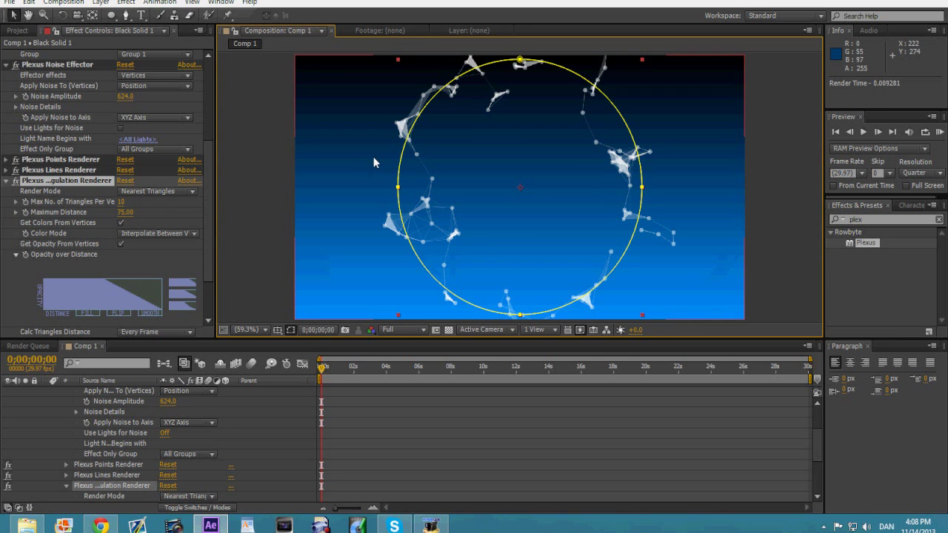
Scrub Noise Amplitude down through 335 and 50, then back up to 516.
left_click(515, 416)
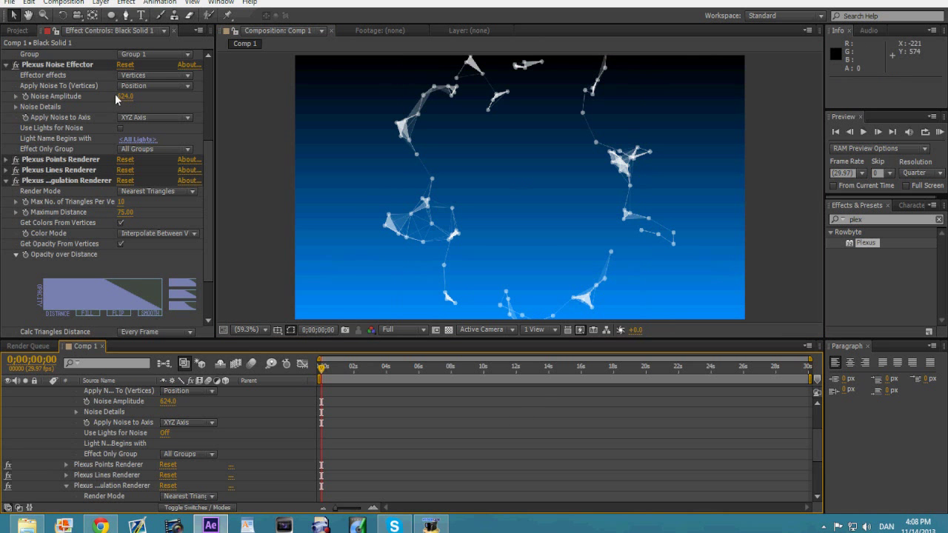
left_click_drag(124, 96, 74, 96)
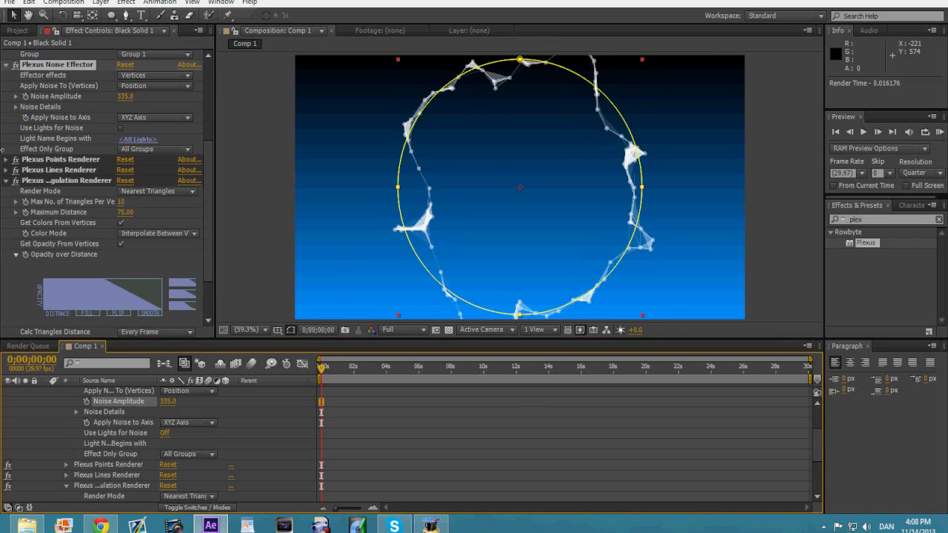
mouse_move(124, 96)
left_mouse_down()
mouse_move(89, 97)
mouse_move(163, 96)
mouse_move(289, 257)
mouse_move(235, 283)
left_mouse_up()
scroll(168, 109, "up", 5)
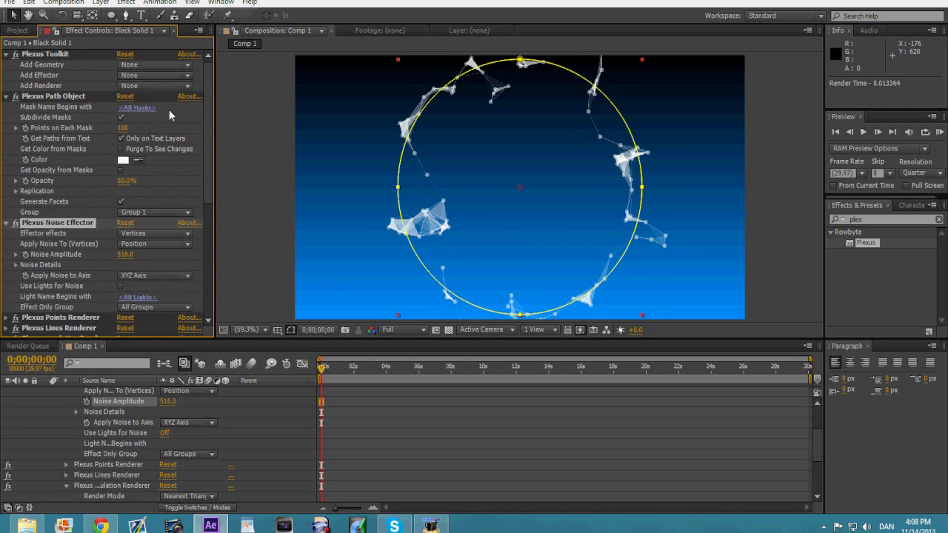
Browse the Add Renderer, Add Geometry and Add Effector lists without adding anything.
left_click(148, 86)
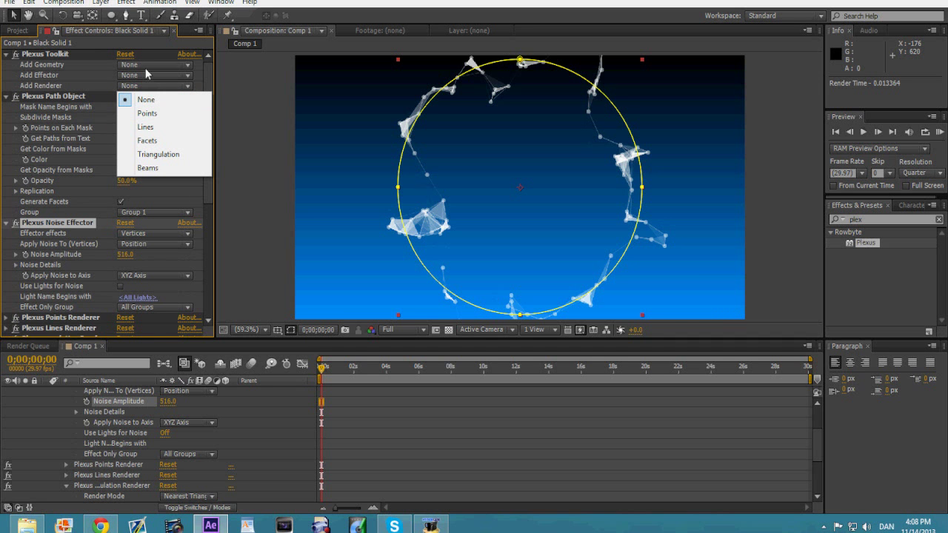
left_click(159, 67)
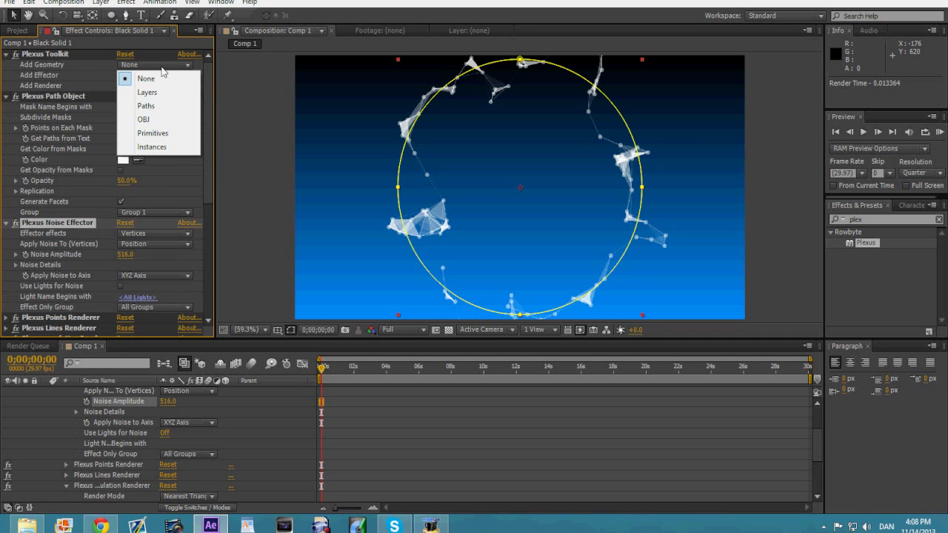
left_click(145, 78)
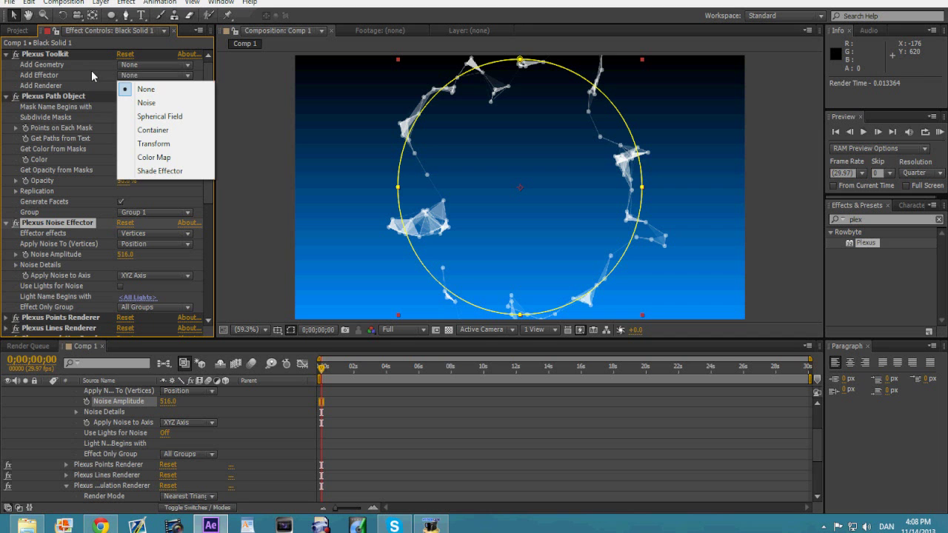
left_click(80, 86)
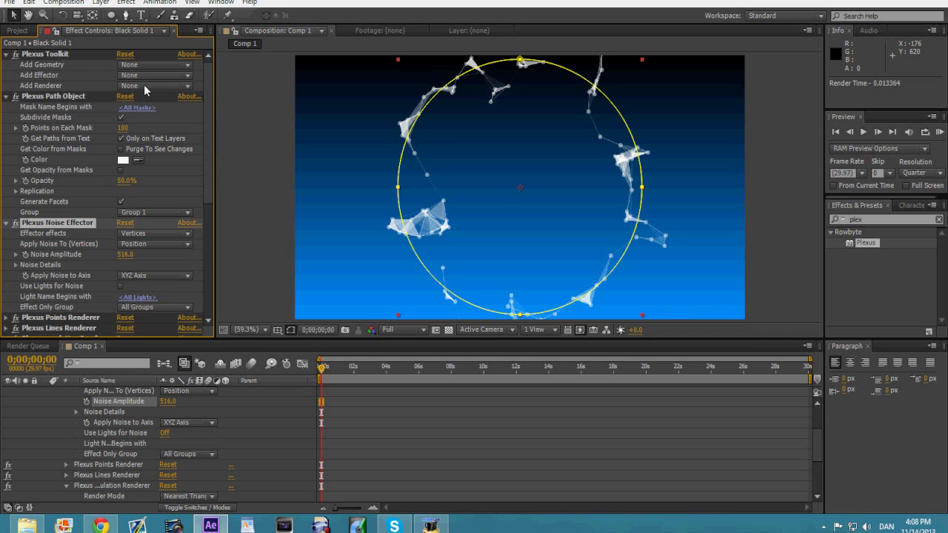